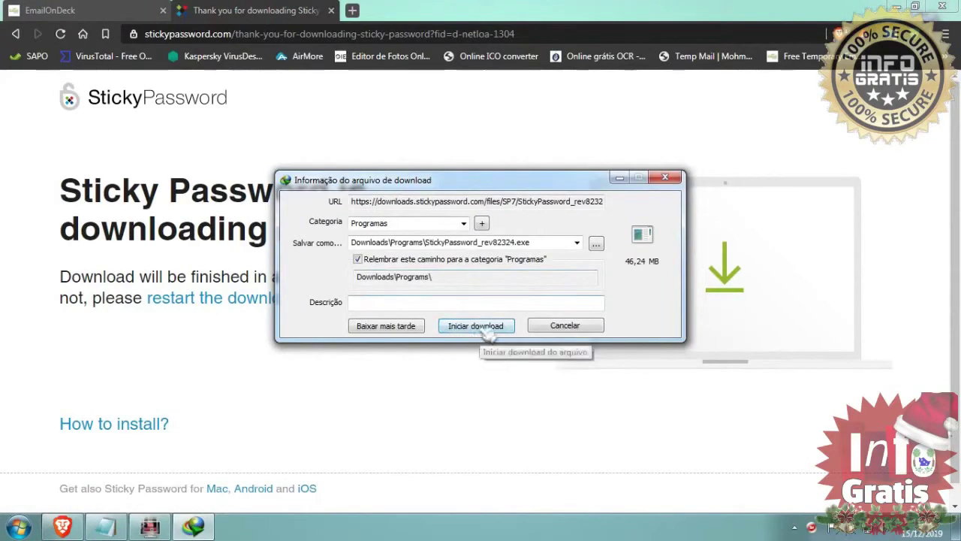
Start downloading the Sticky Password installer StickyPassword_rev82324.exe (46,24 MB)
click(476, 326)
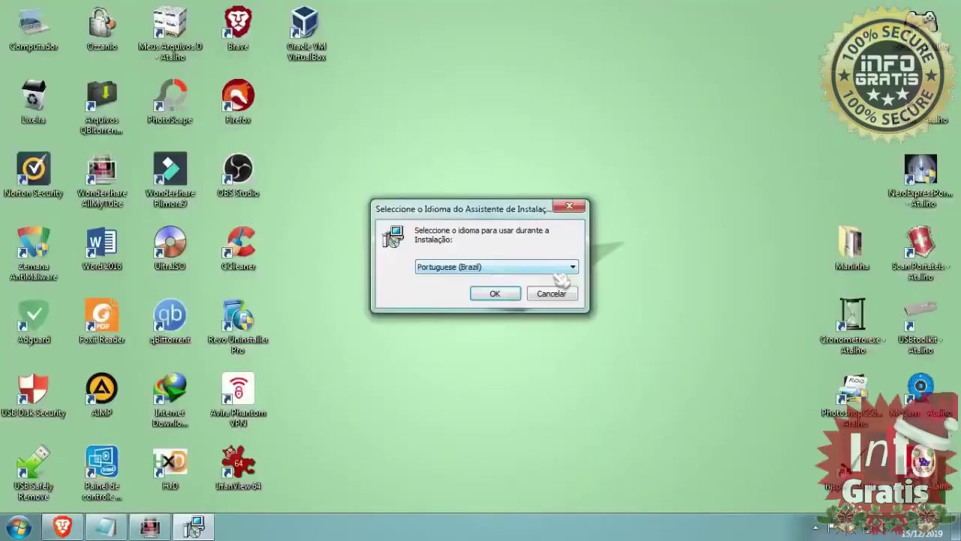
Install Sticky Password 8.2.3.24 in Portuguese (Brazil), accepting the license agreement
click(490, 296)
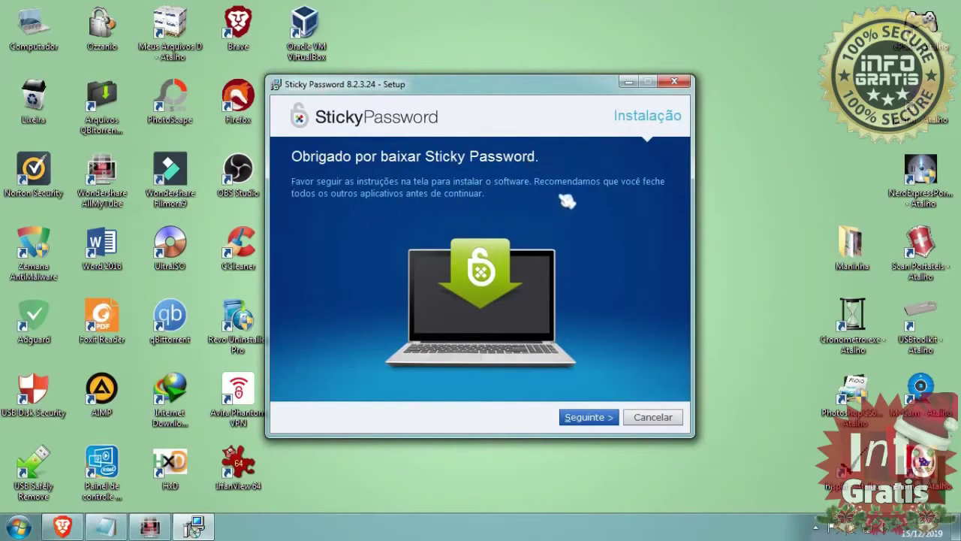
click(608, 417)
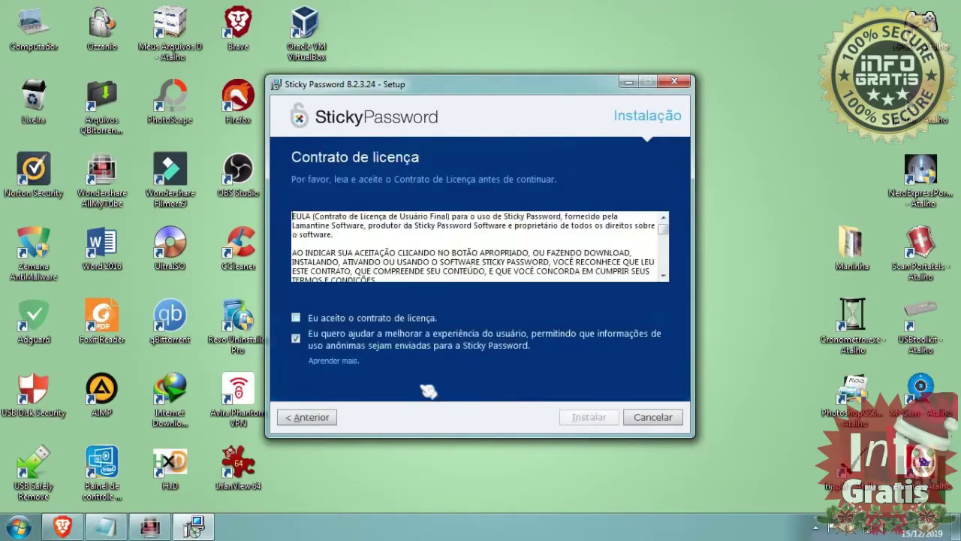
click(295, 317)
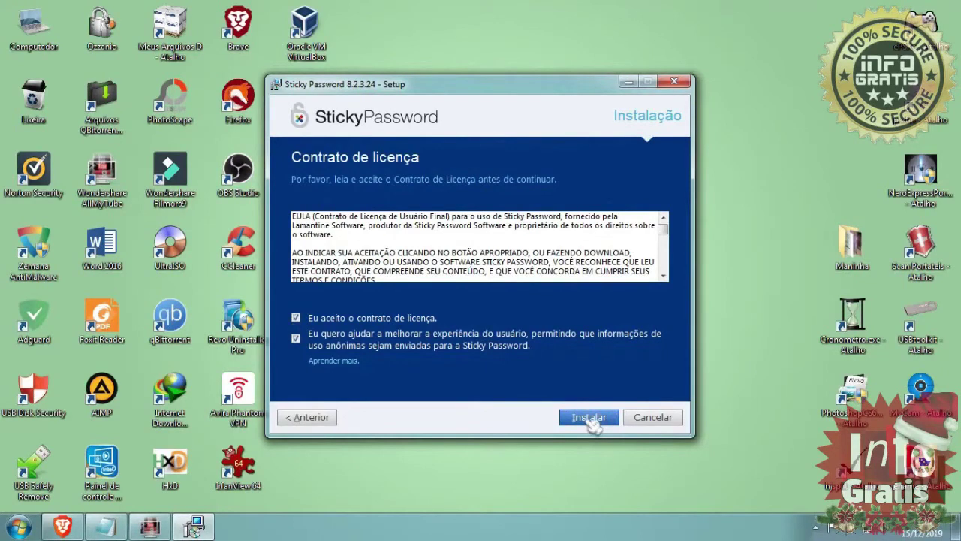
click(589, 419)
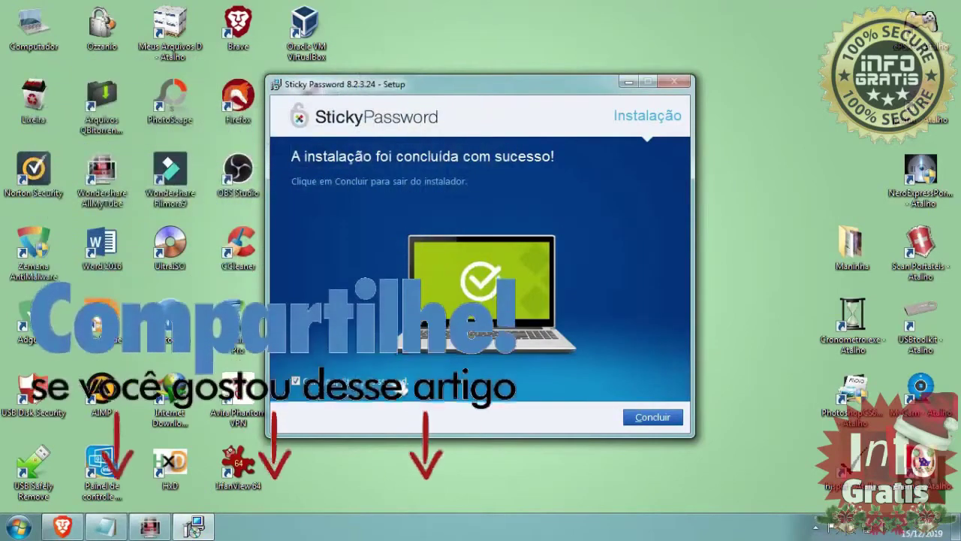
click(647, 418)
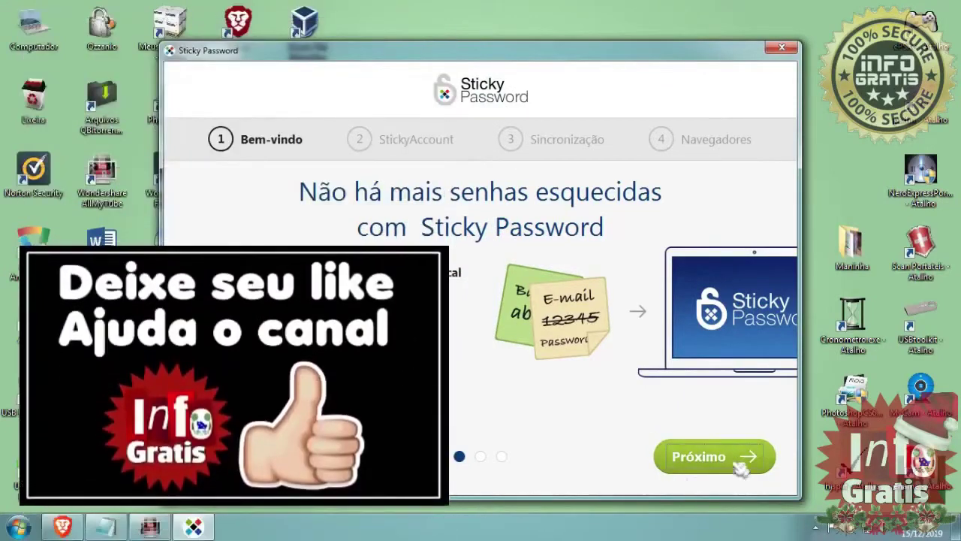
Go through the welcome slides and choose to create a new StickyAccount
click(712, 466)
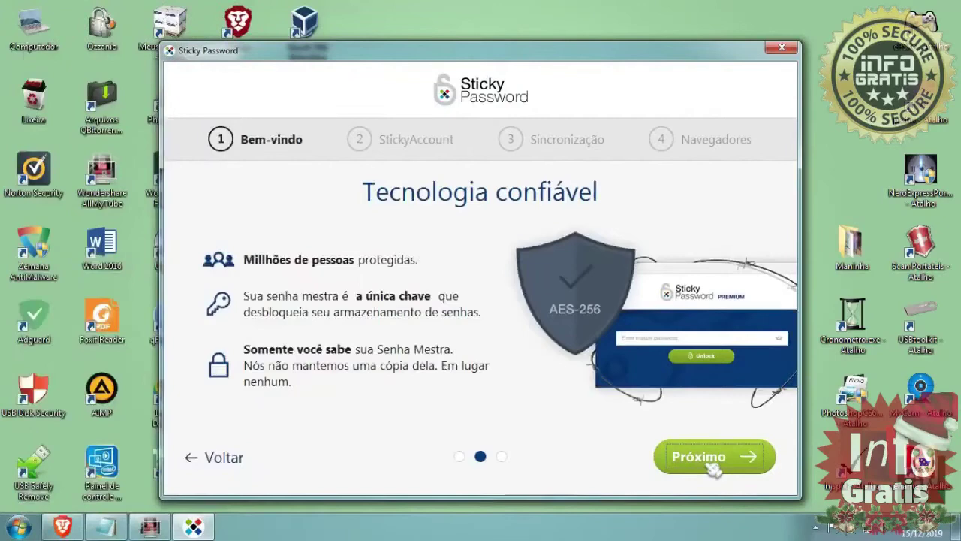
click(712, 466)
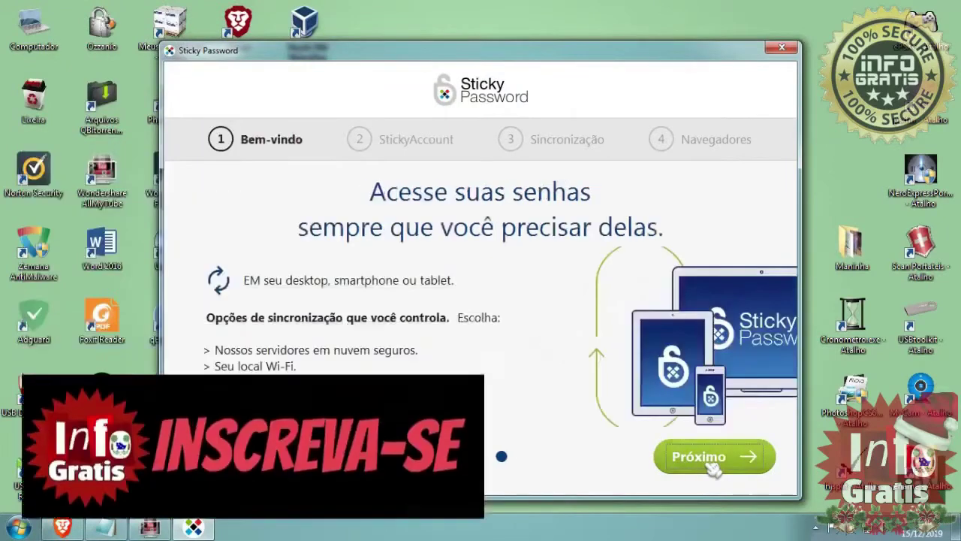
click(712, 466)
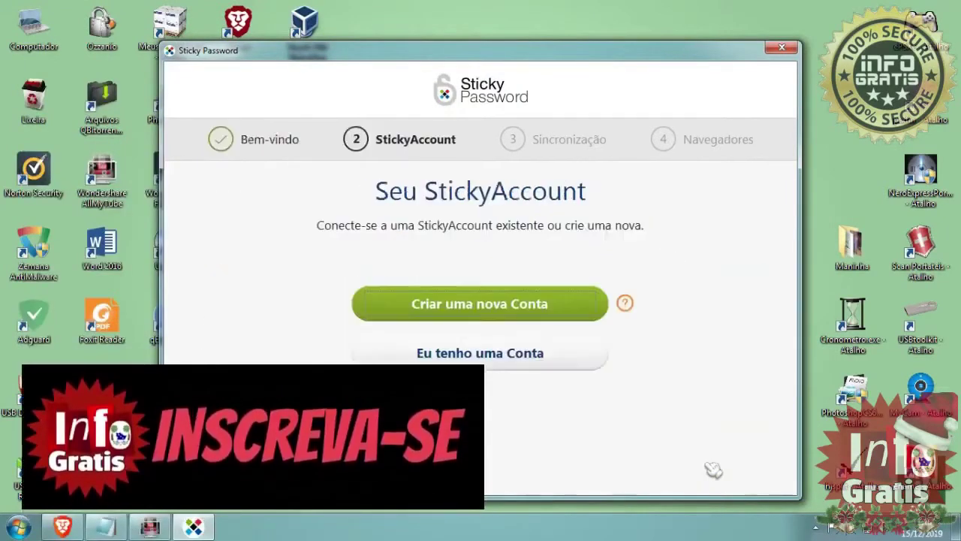
click(472, 304)
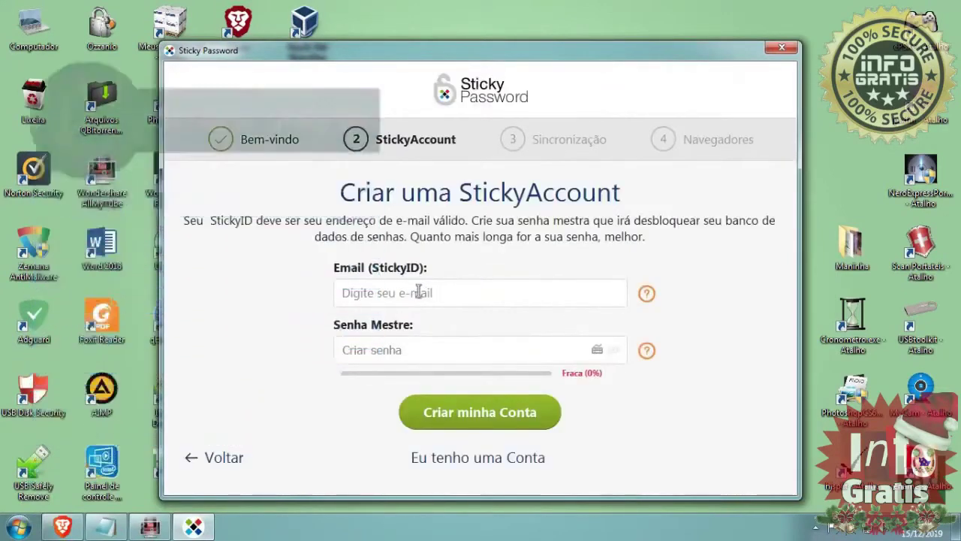
Copy the temporary email address from the inbox tab in Brave, then minimize Brave
click(63, 526)
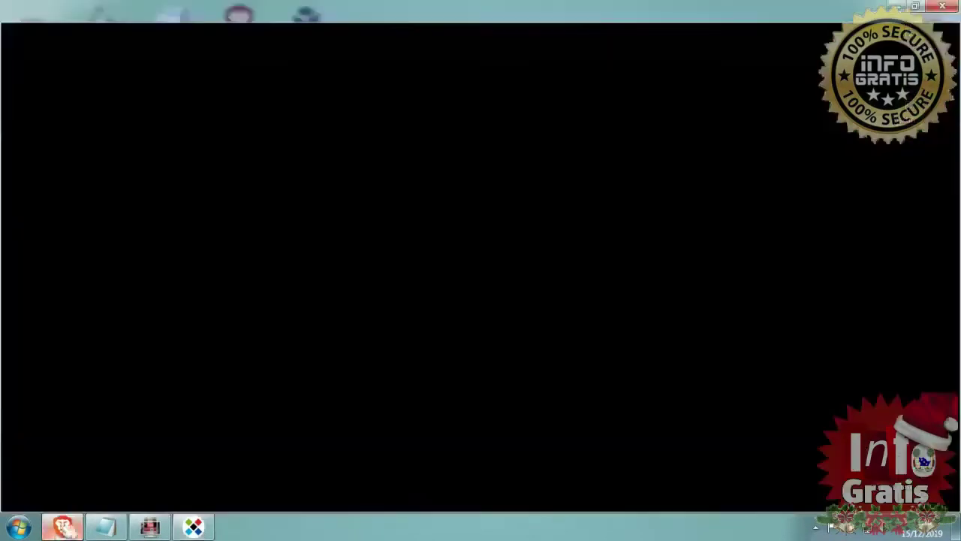
click(109, 10)
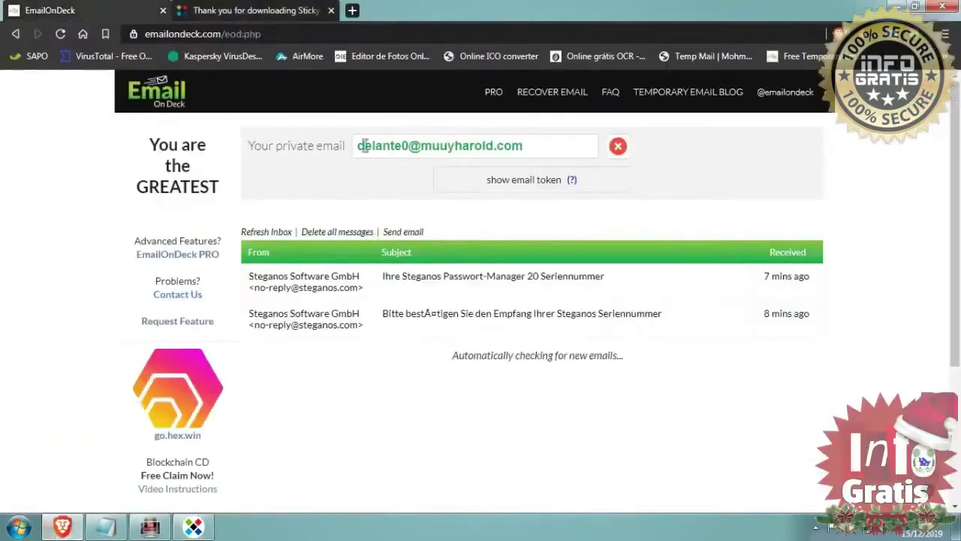
click(525, 148)
key(ctrl+c)
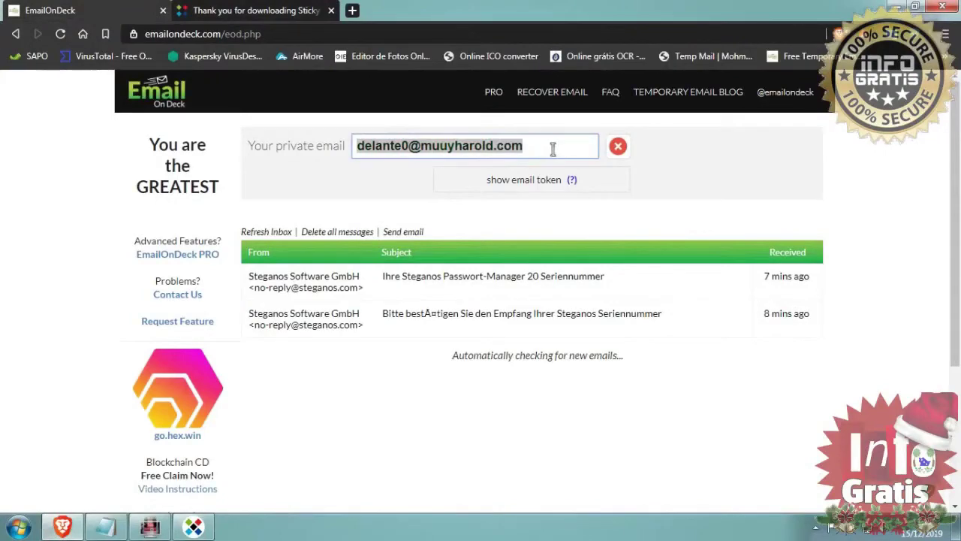
click(894, 7)
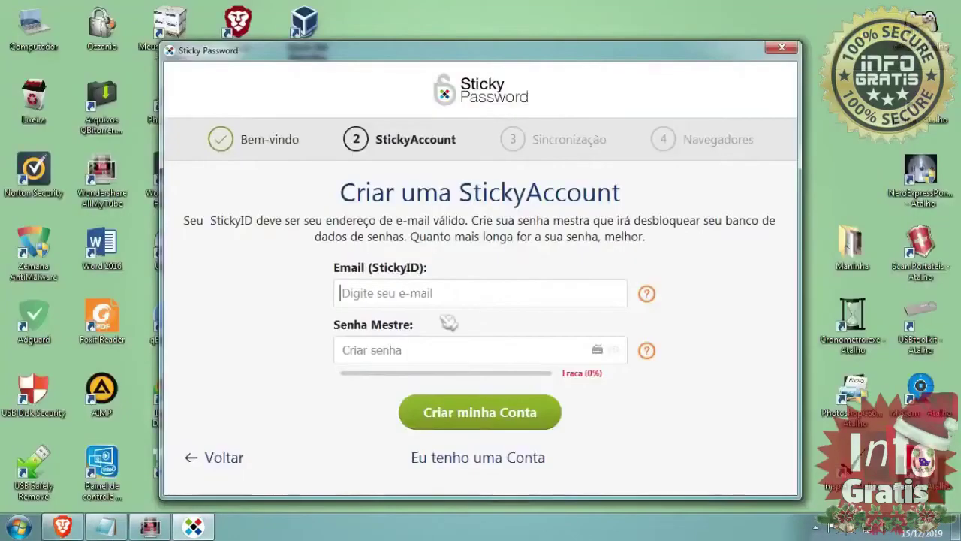
Paste the temporary email, enter a master password, and submit 'Criar minha Conta'
click(394, 291)
key(ctrl+v)
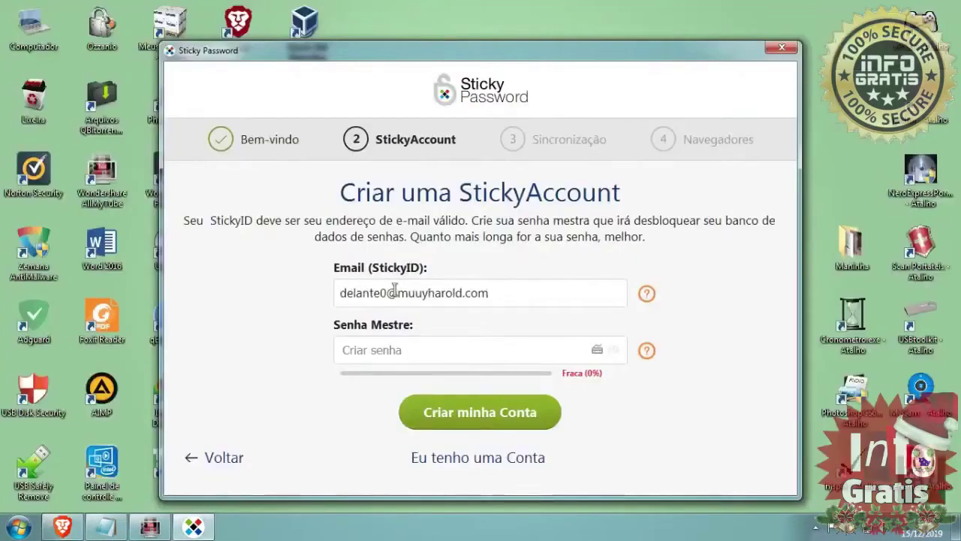
click(405, 343)
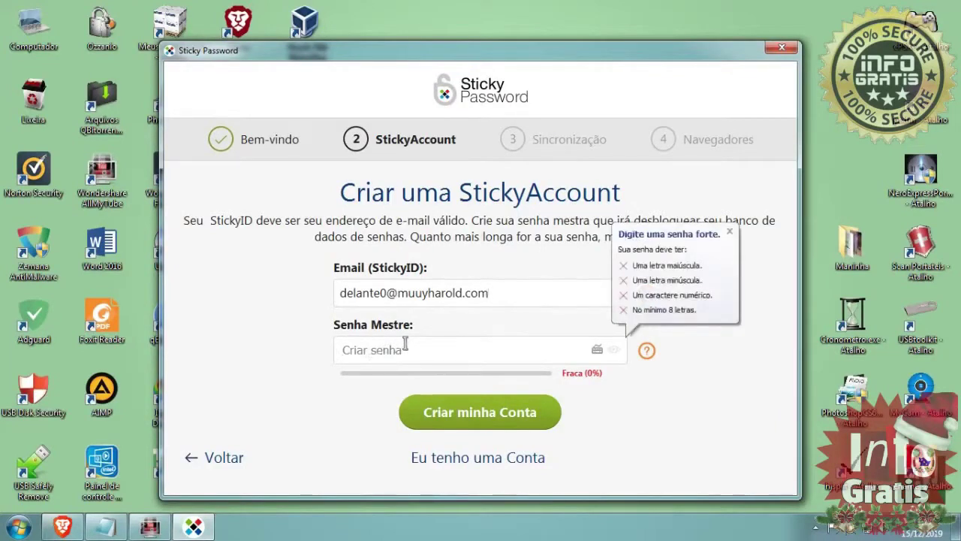
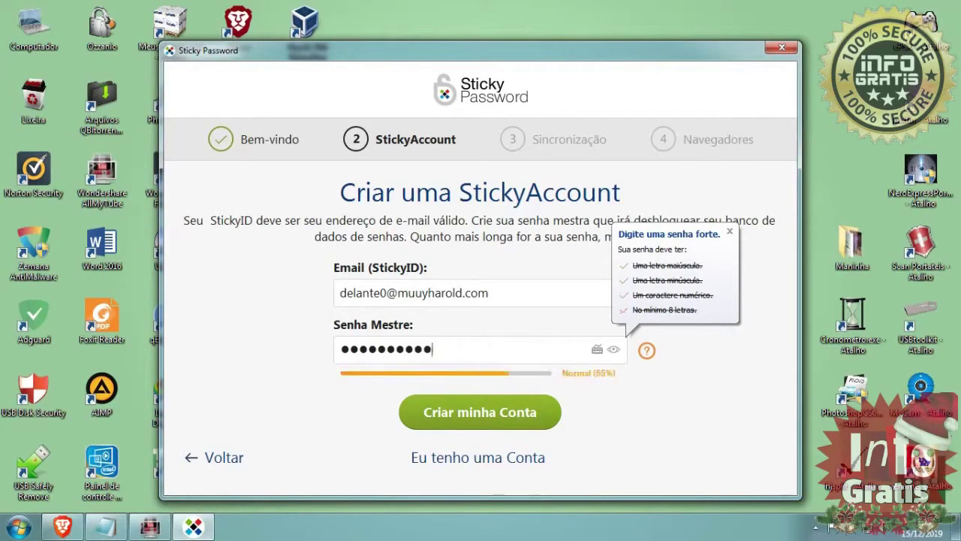
click(486, 418)
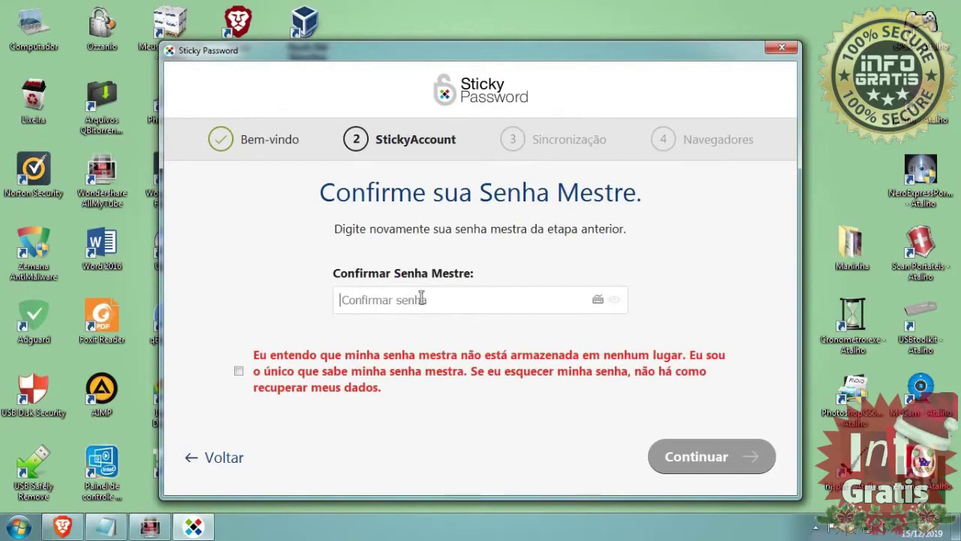
Retype the master password to confirm it and tick the no-recovery acknowledgement
click(422, 299)
text(•)
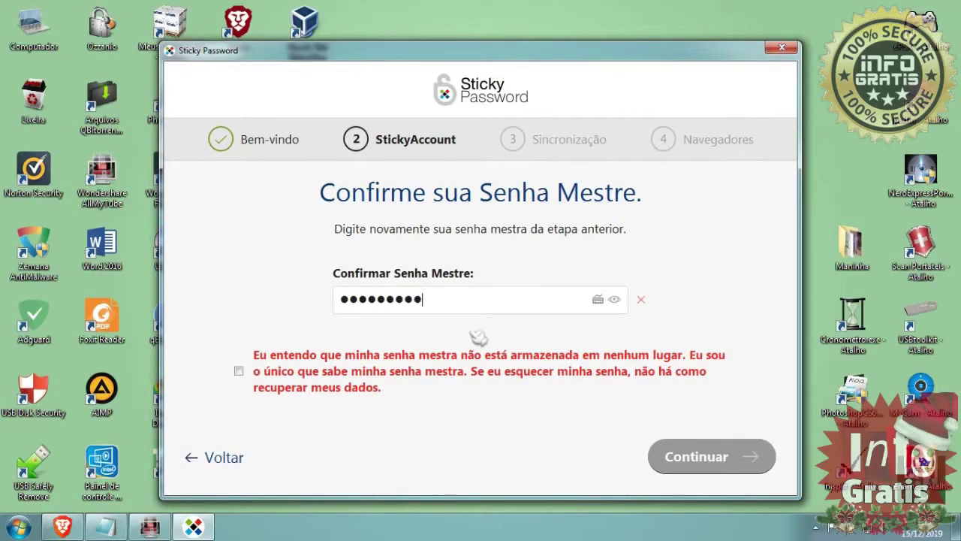
click(239, 371)
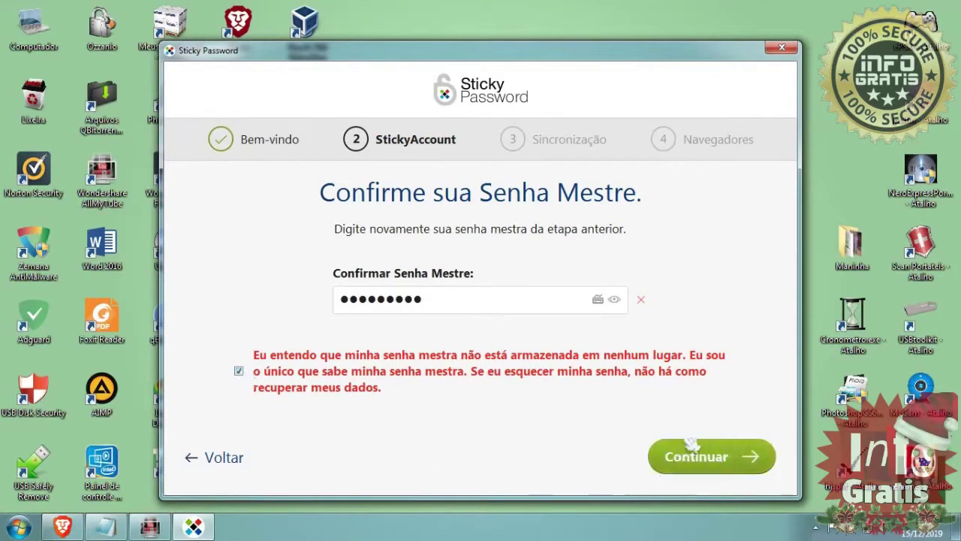
click(726, 458)
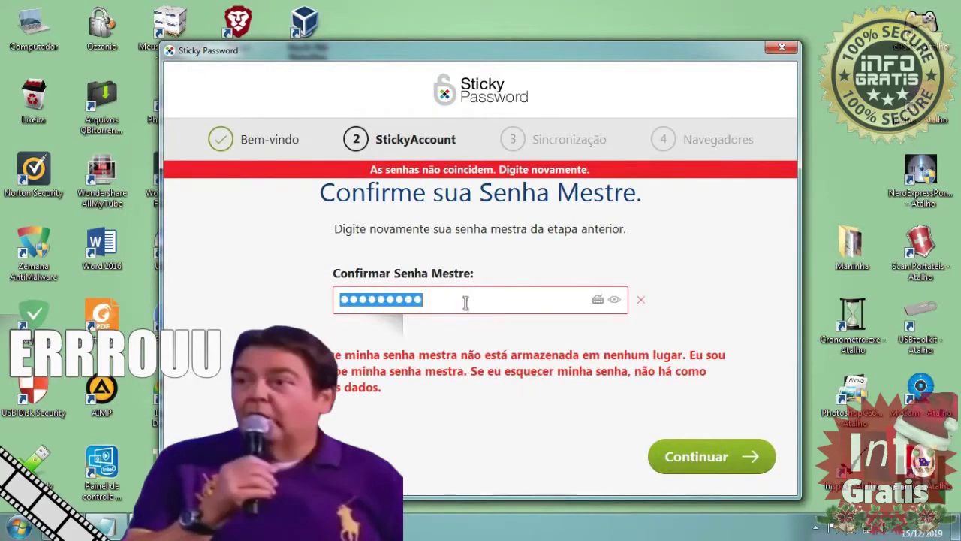
text(a)
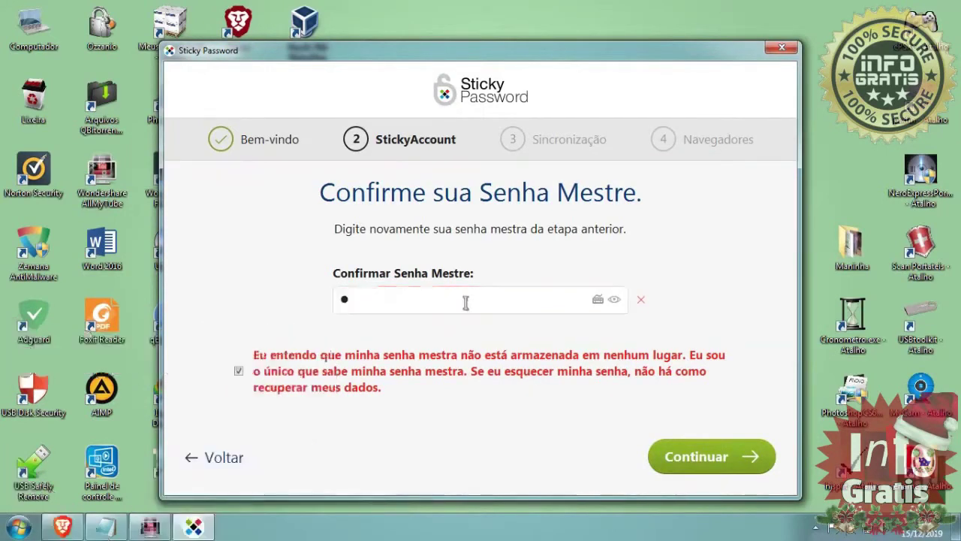
text(aaa)
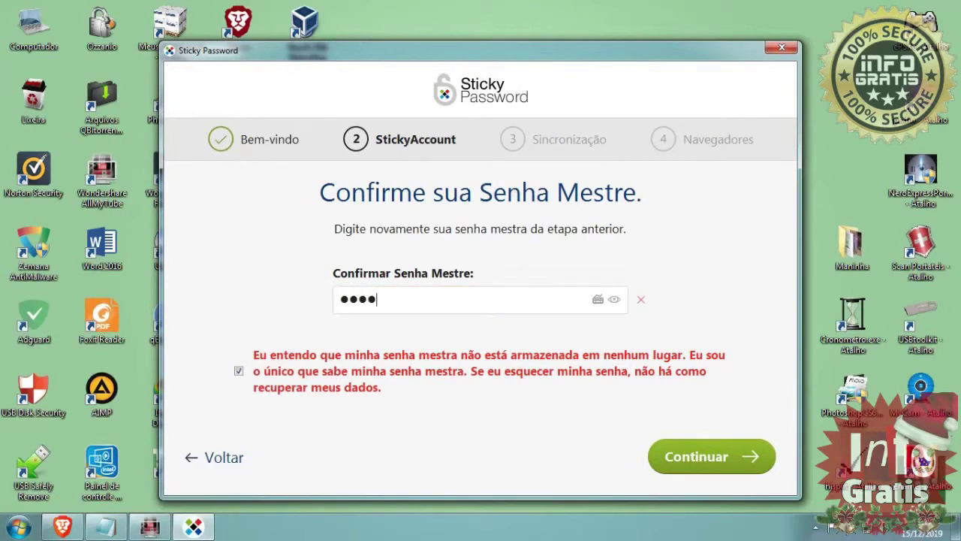
text(aaaa)
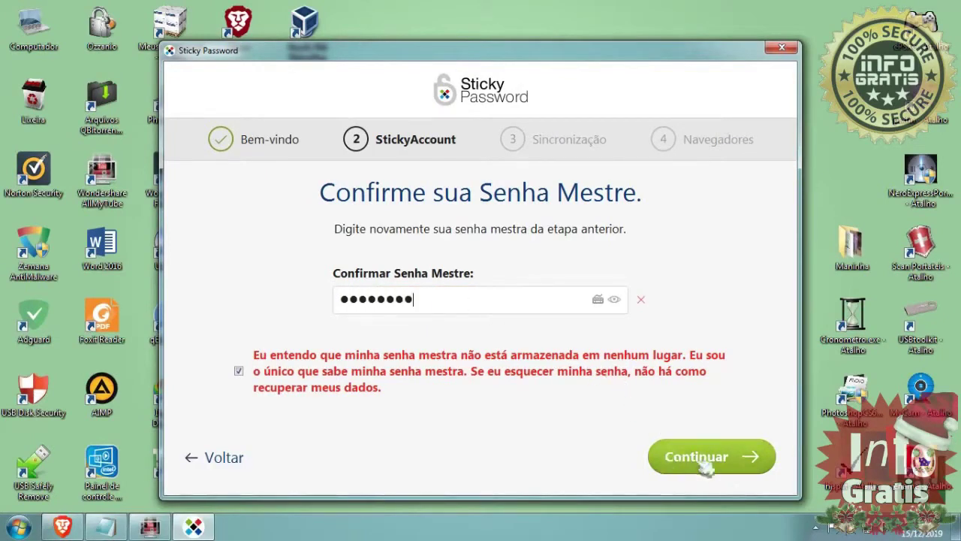
click(705, 459)
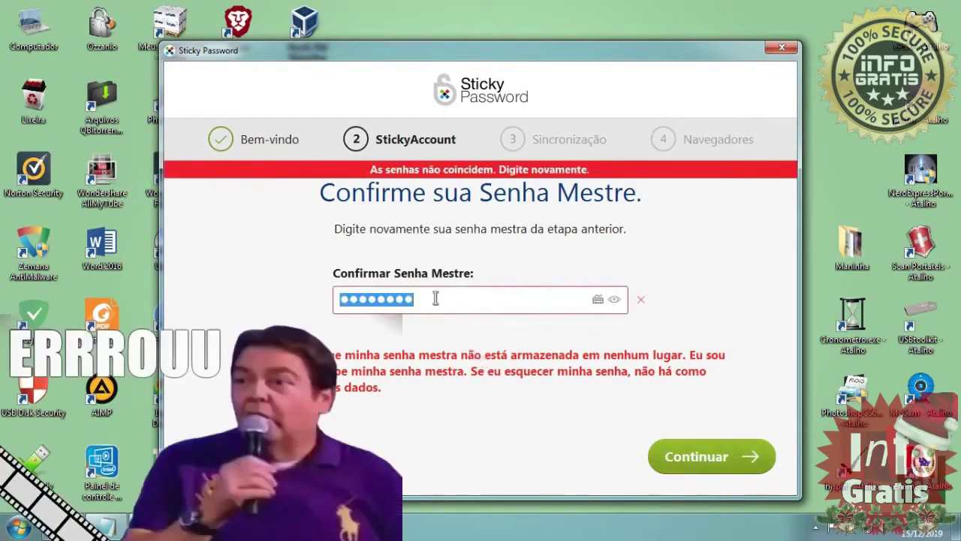
text(a)
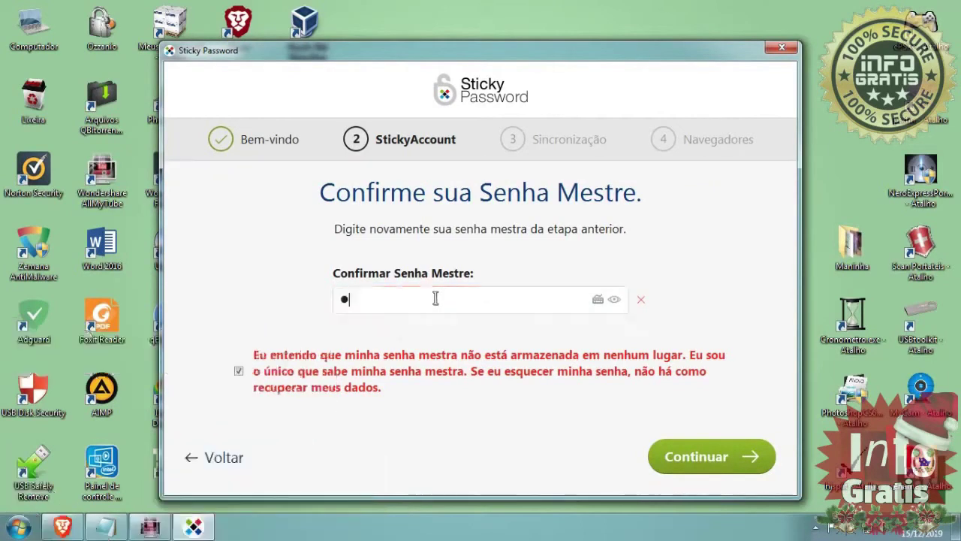
text(aa)
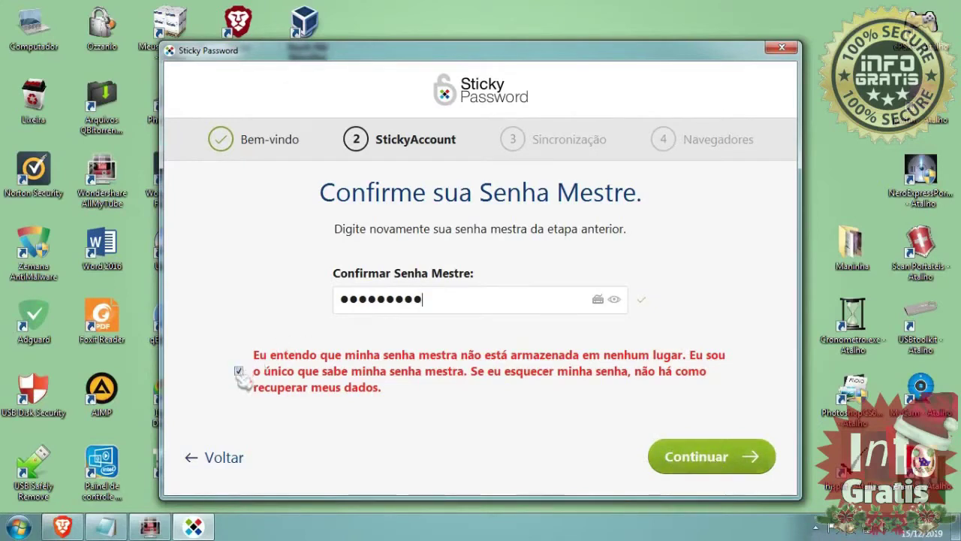
Confirm the master password, keep cloud sync on, and integrate only Firefox, excluding Internet Explorer
click(689, 462)
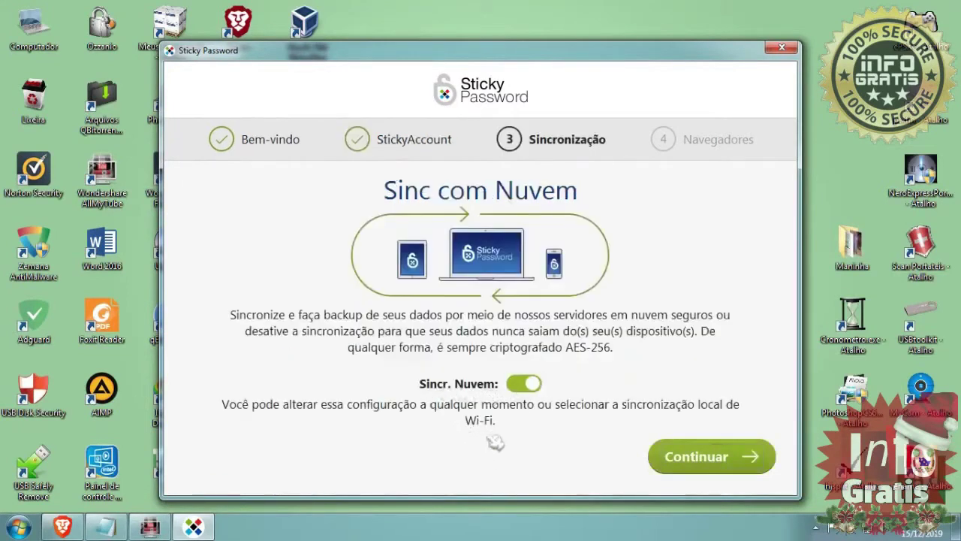
click(712, 459)
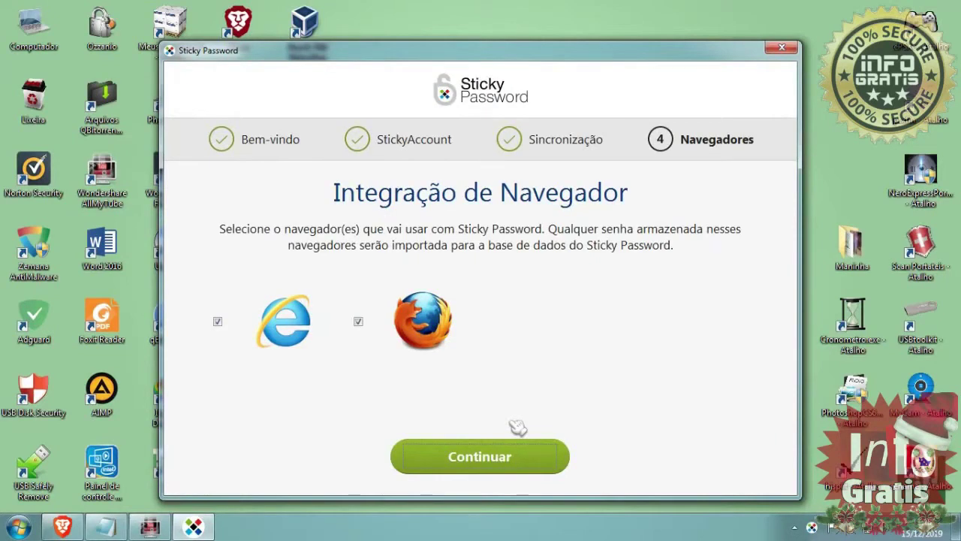
click(218, 322)
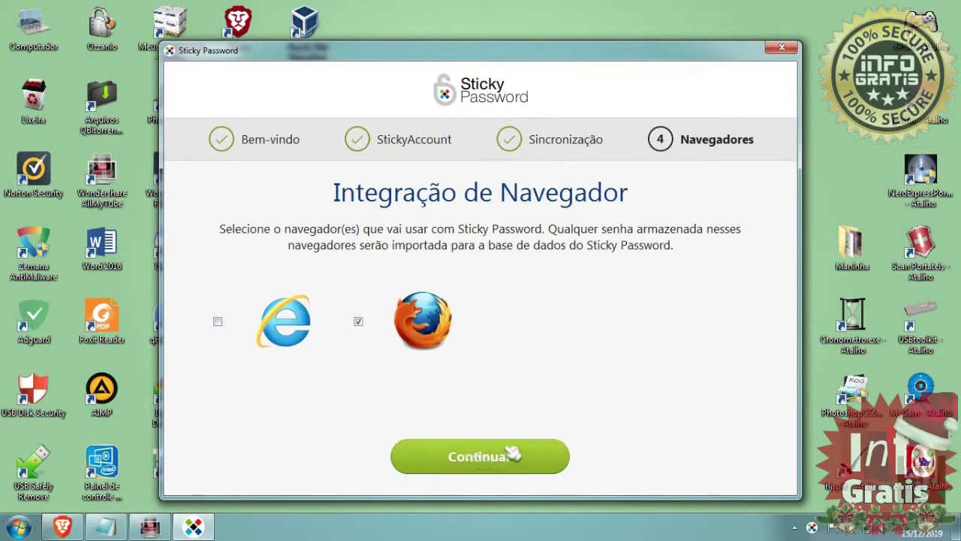
click(470, 459)
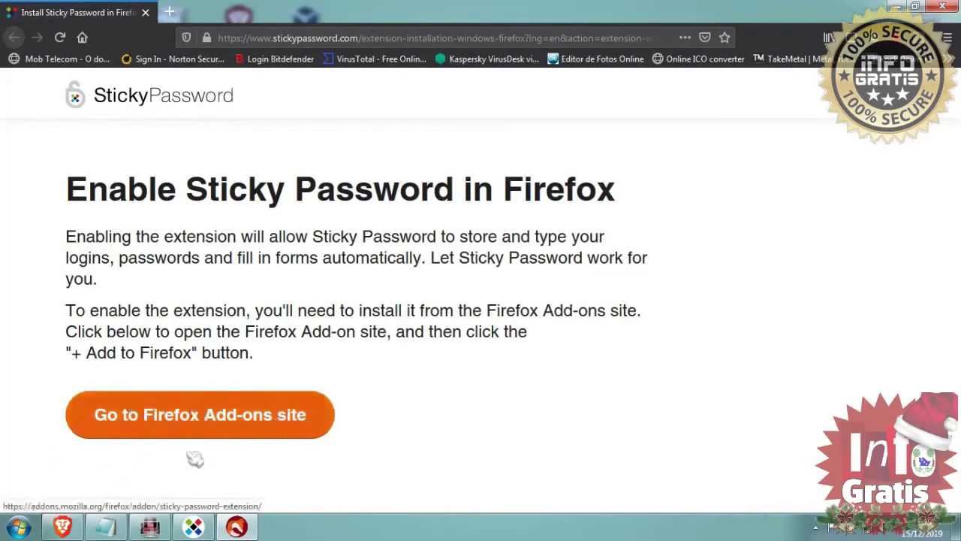
Add the Sticky Password manager & safe extension to Firefox from the Add-ons site
click(194, 526)
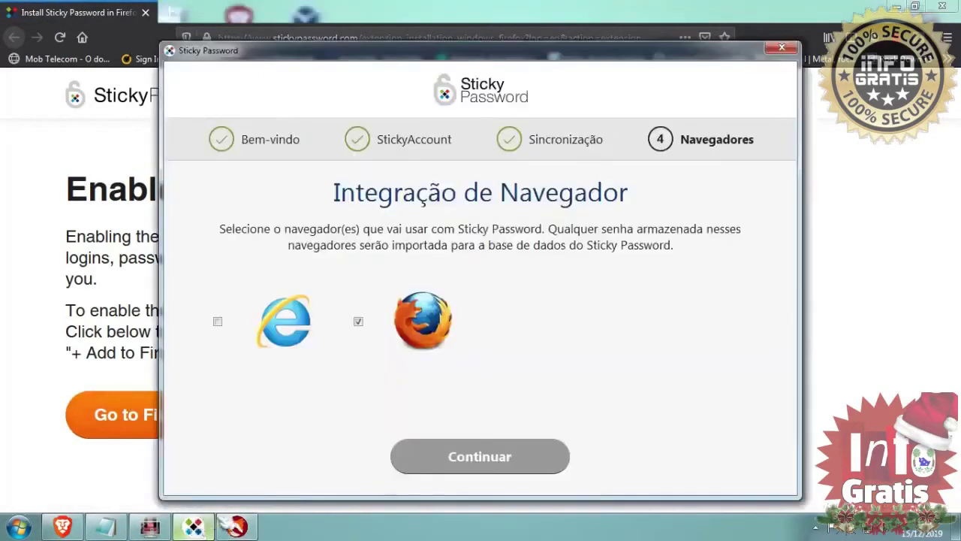
click(106, 13)
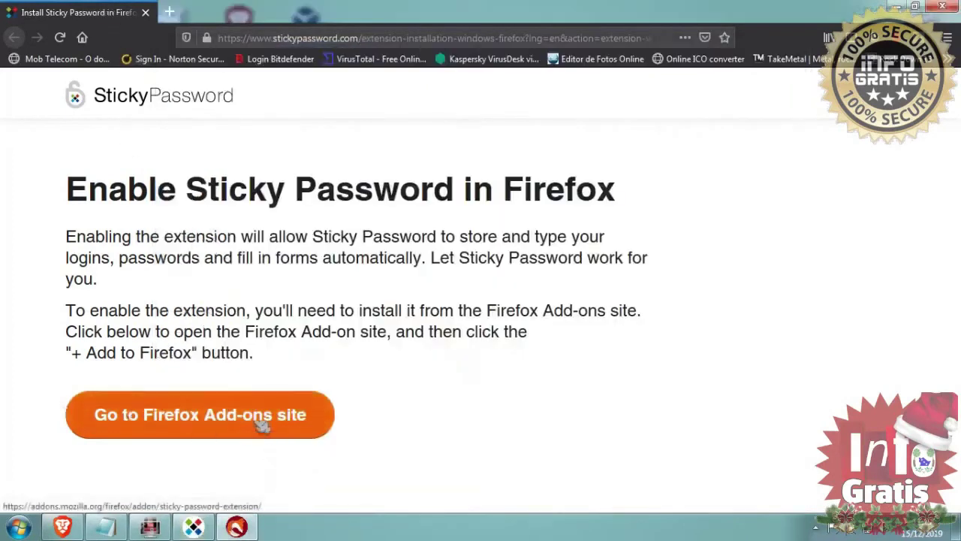
click(307, 423)
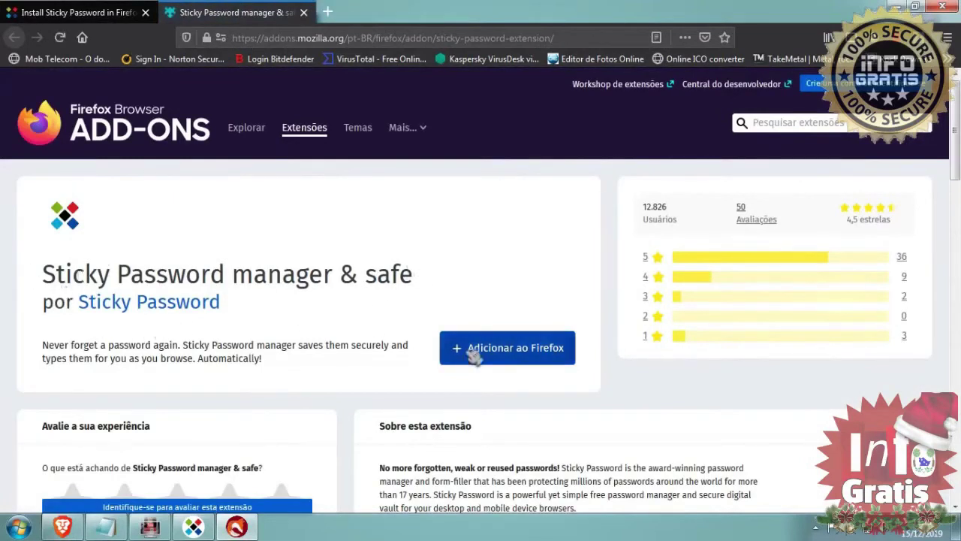
click(549, 350)
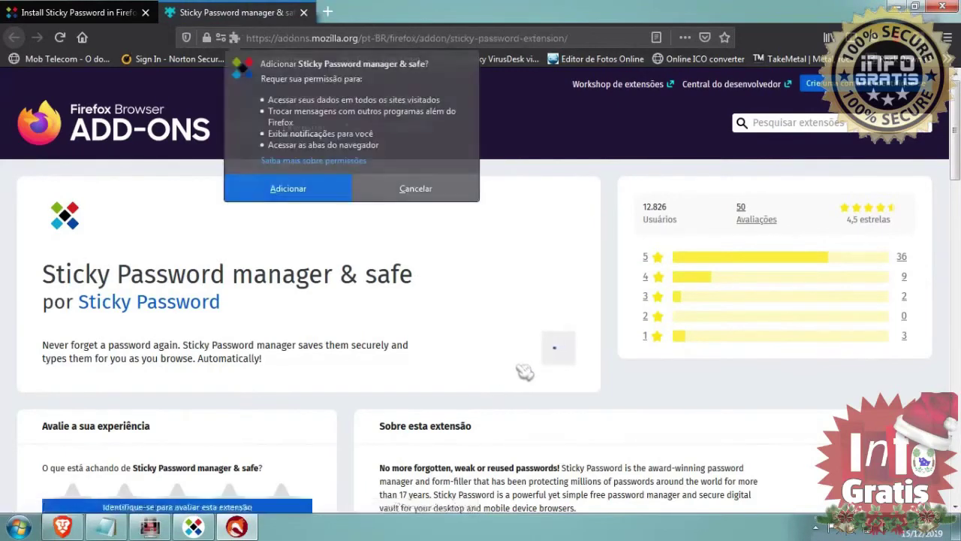
click(314, 189)
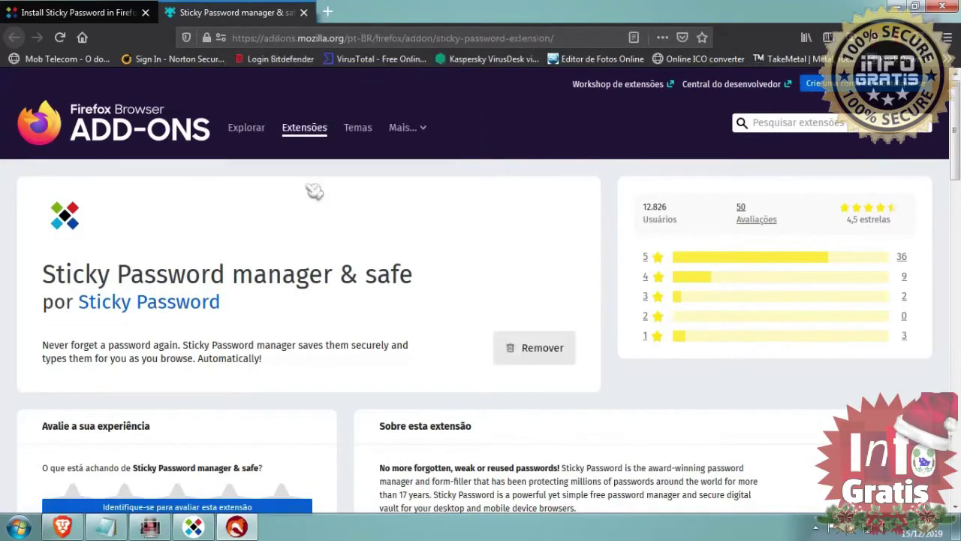
click(743, 153)
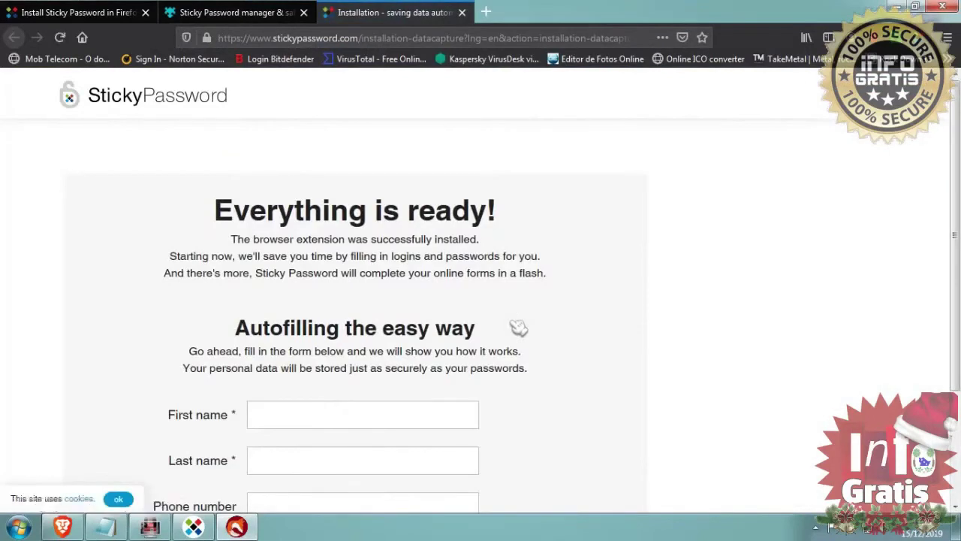
Close the extension's add-ons tab, leaving the Tudo pronto! page
scroll(518, 327, down, 3)
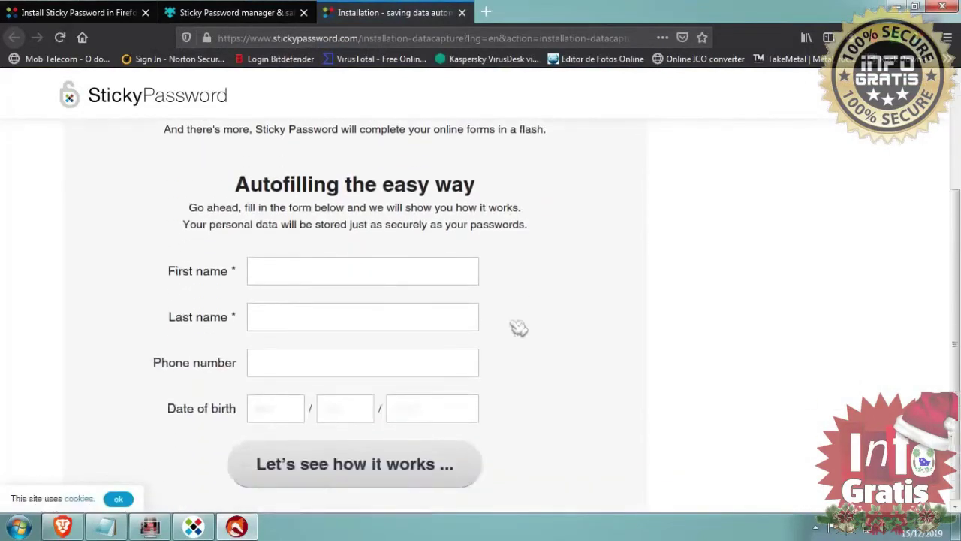
click(274, 13)
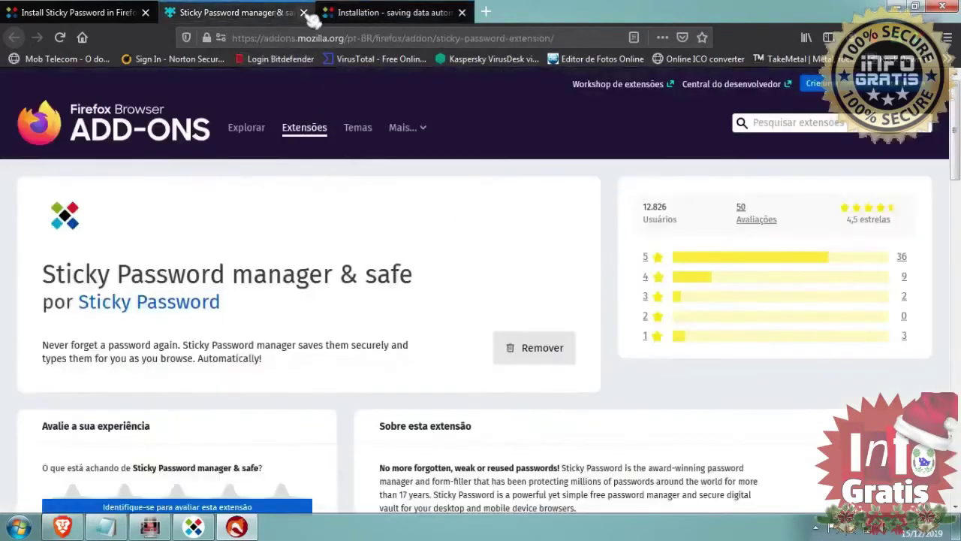
click(304, 13)
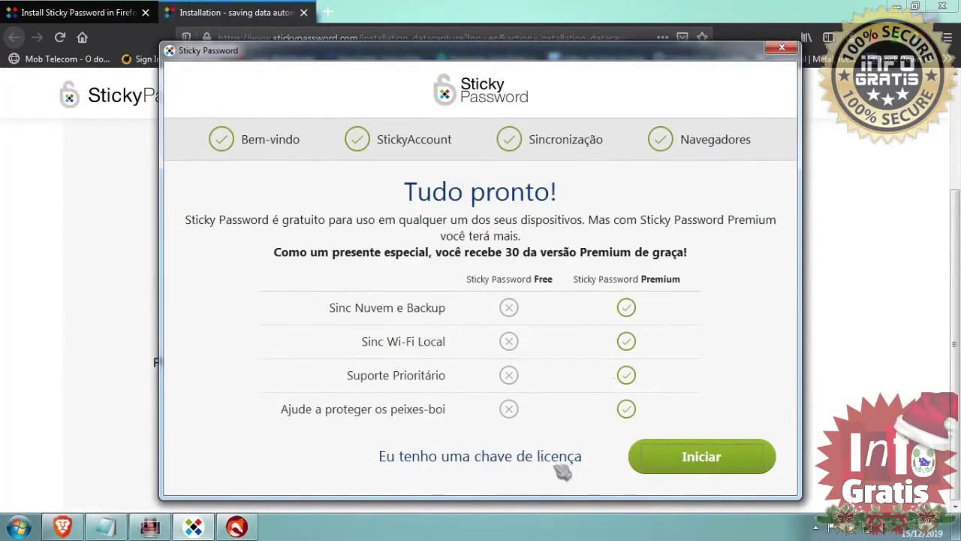
Paste and confirm the Premium license key, then launch the Sticky Password main window
click(476, 466)
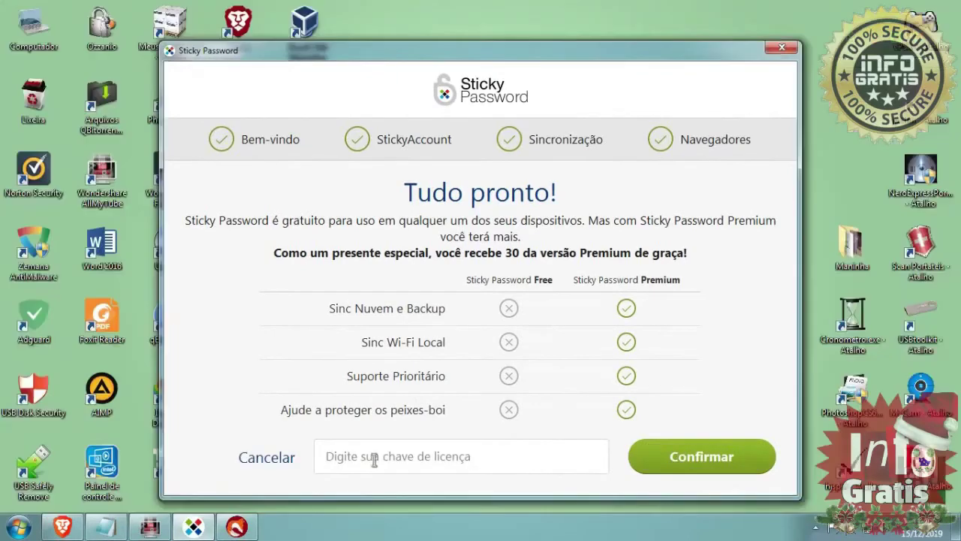
right_click(375, 456)
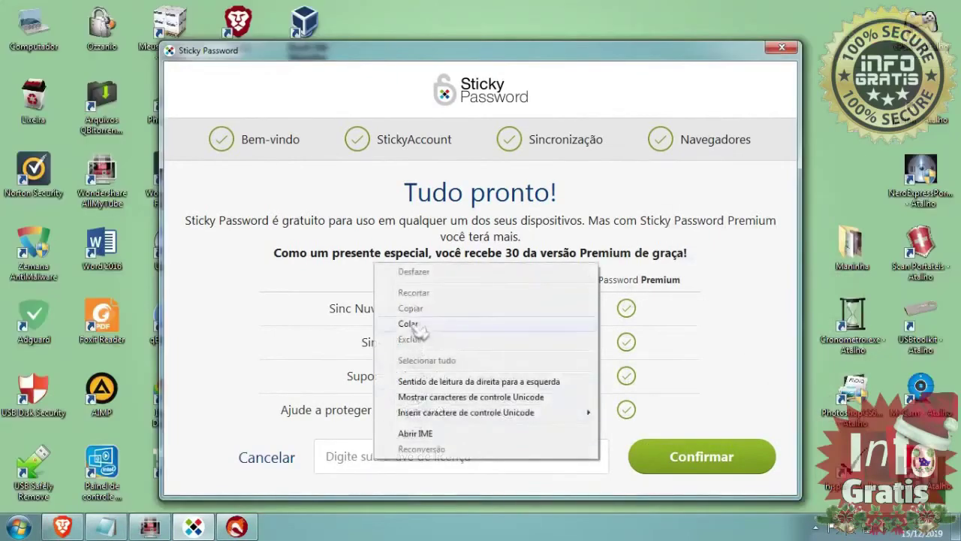
click(413, 328)
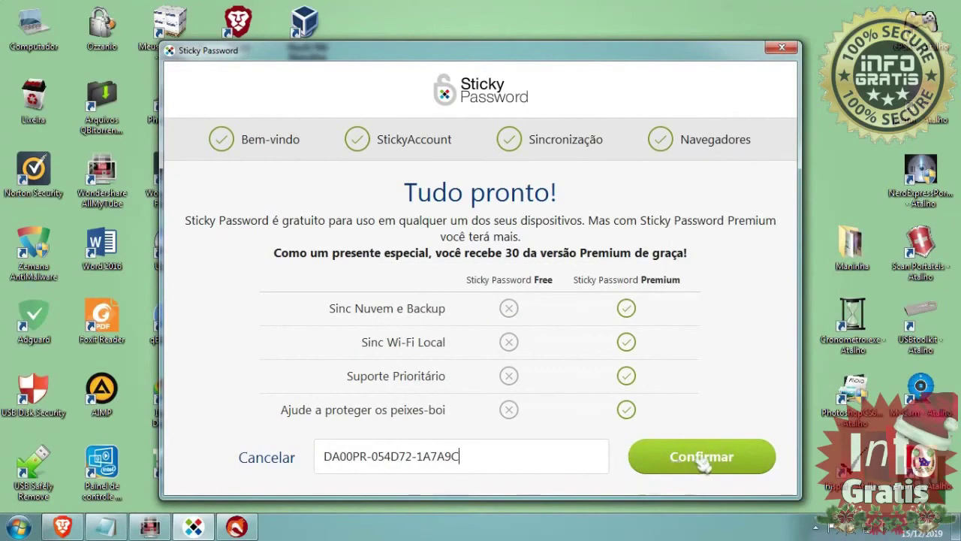
click(676, 461)
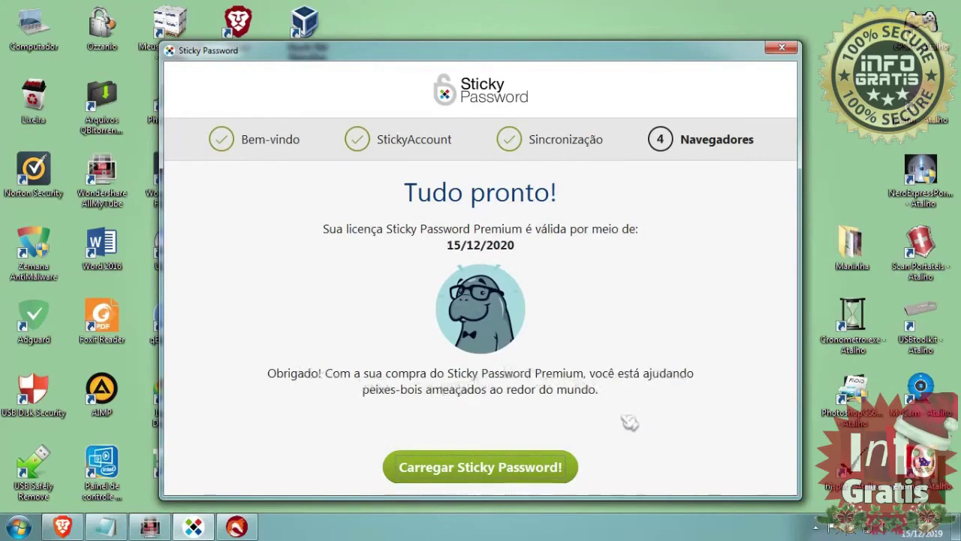
click(546, 473)
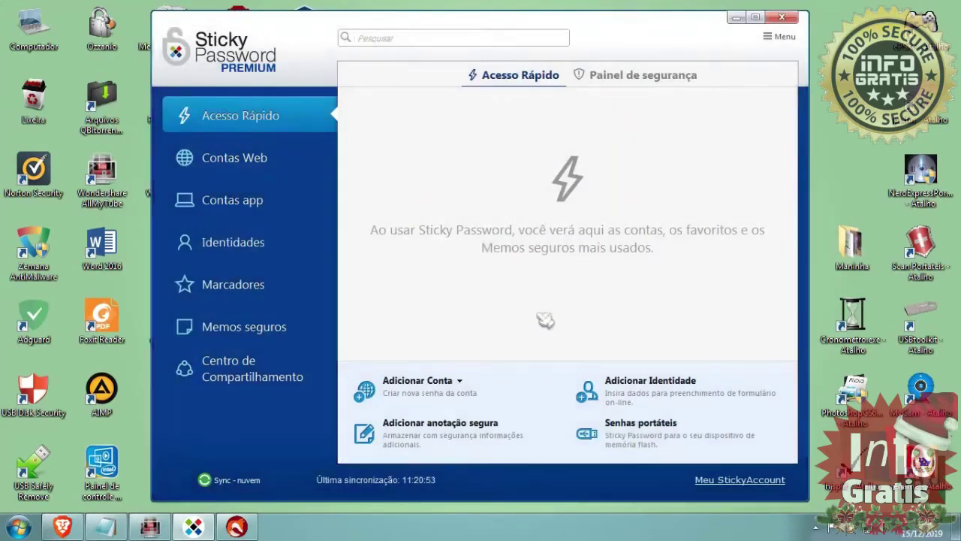
Browse the sidebar sections from Contas Web through Centro de Compartilhamento
click(255, 158)
click(253, 200)
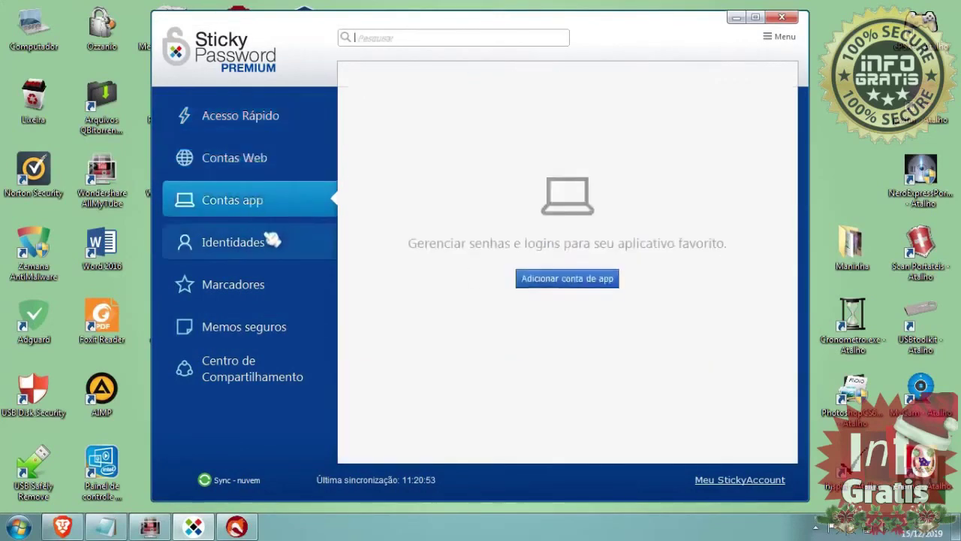
click(274, 244)
click(277, 293)
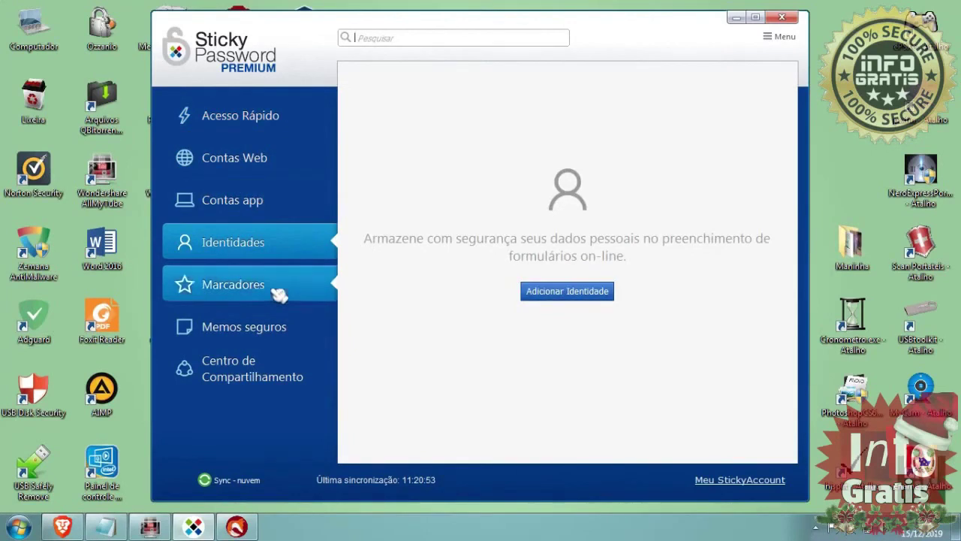
click(298, 330)
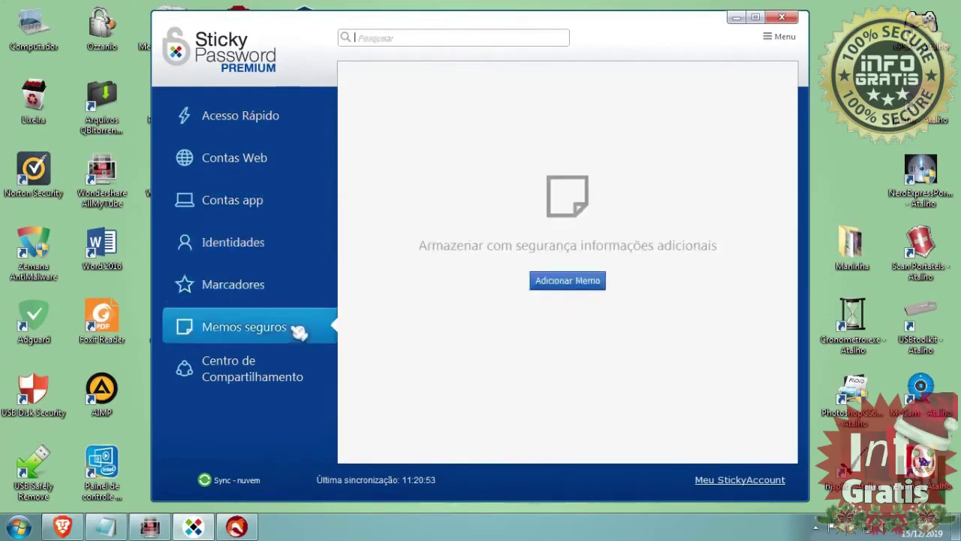
click(303, 372)
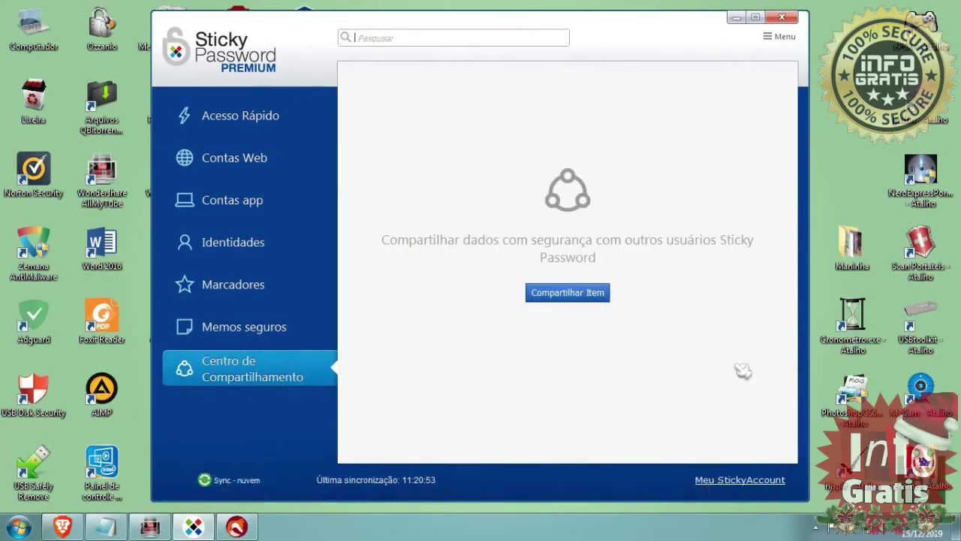
Open Menu > Ajuda > Sobre to view the Premium license and version 8.2.3.24
click(778, 40)
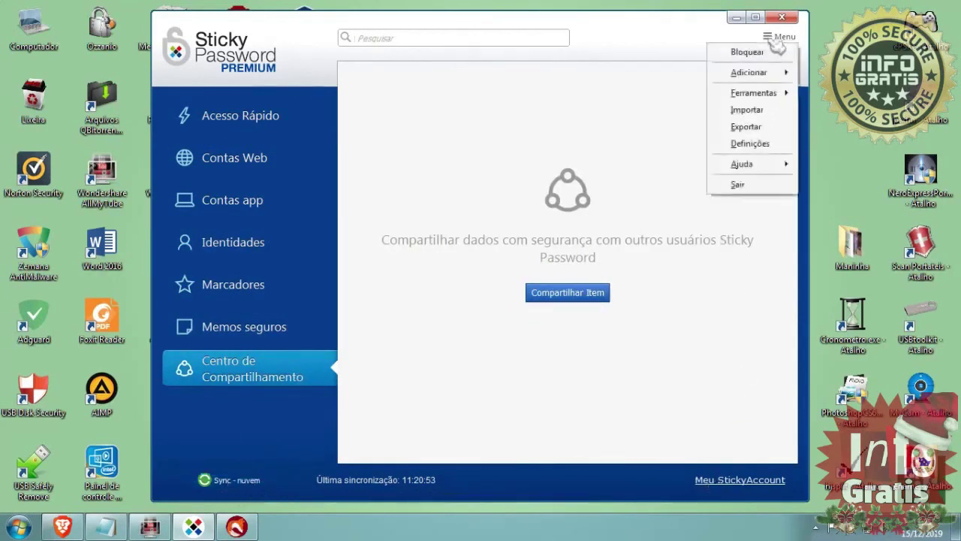
mouse_move(776, 73)
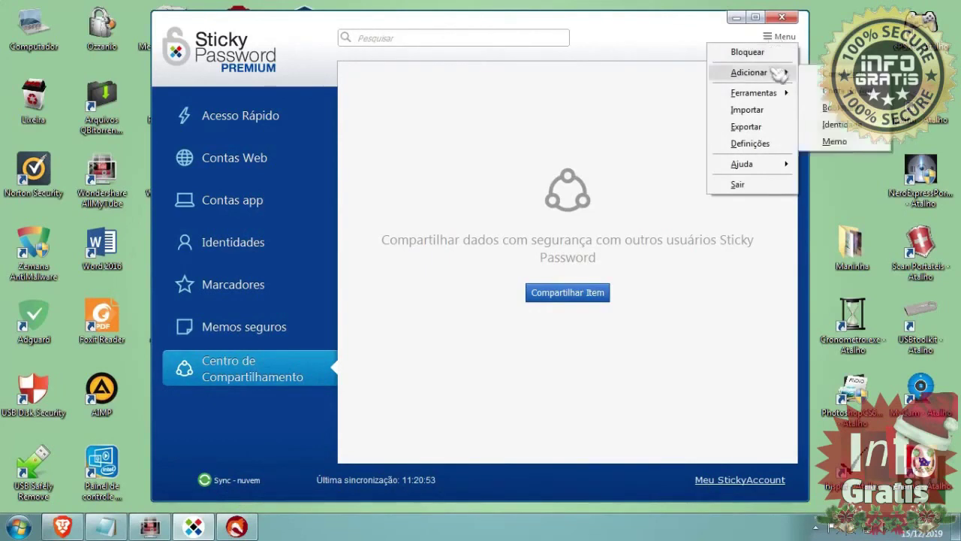
mouse_move(770, 106)
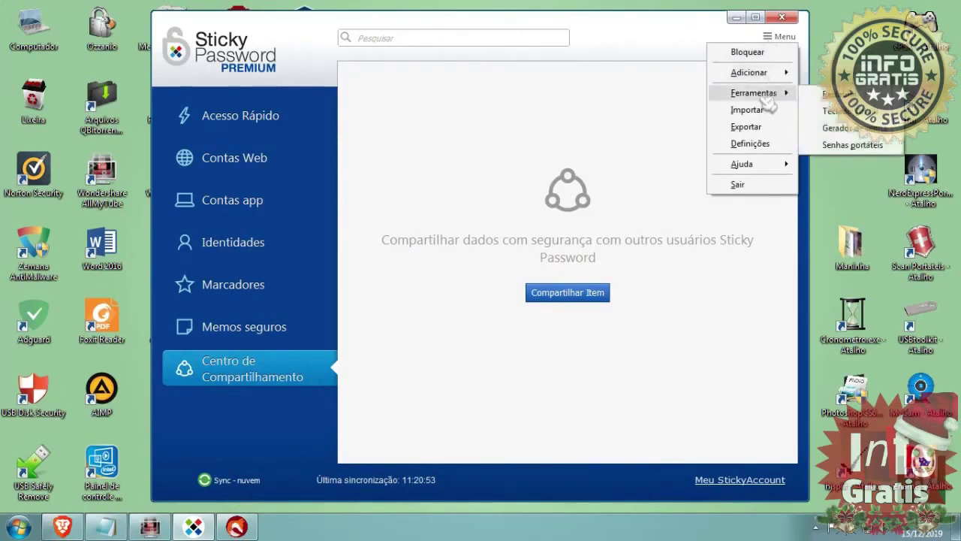
mouse_move(765, 168)
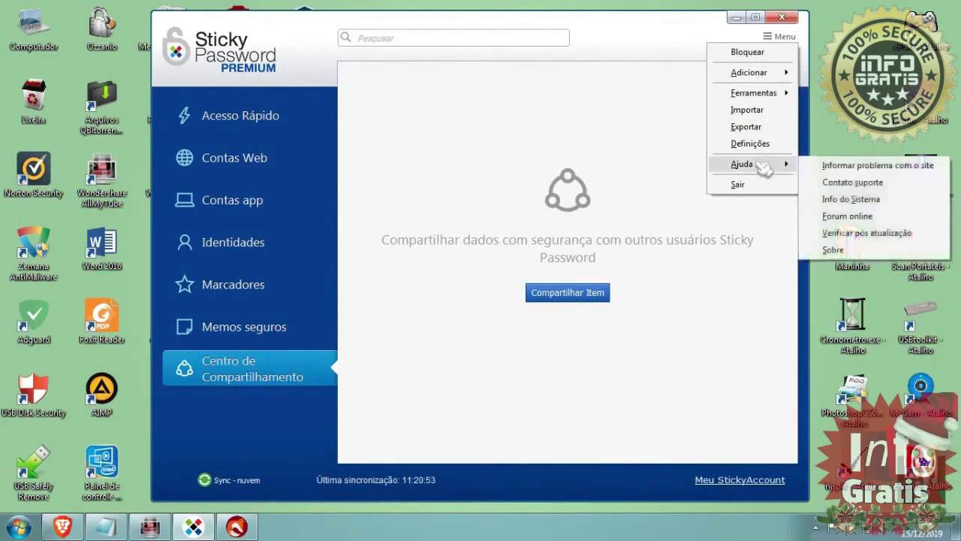
click(834, 250)
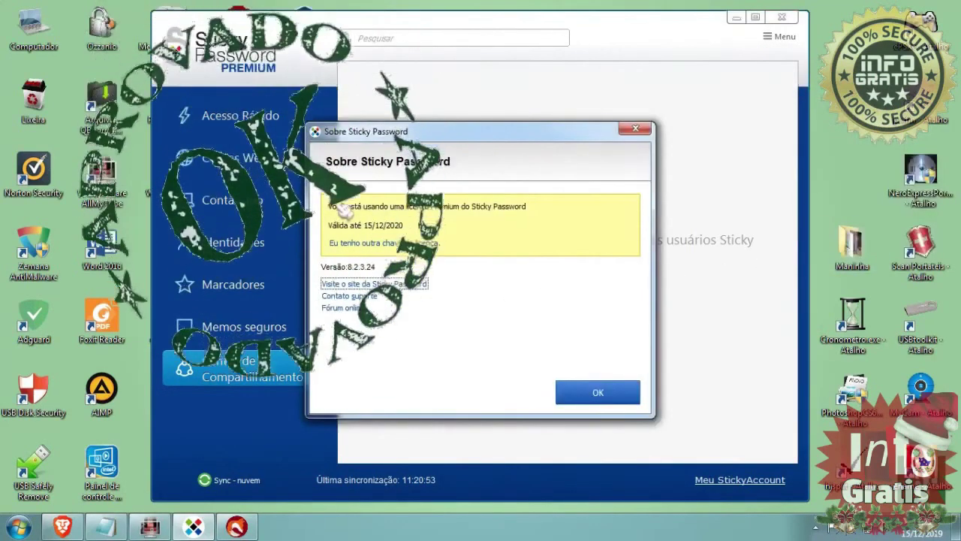